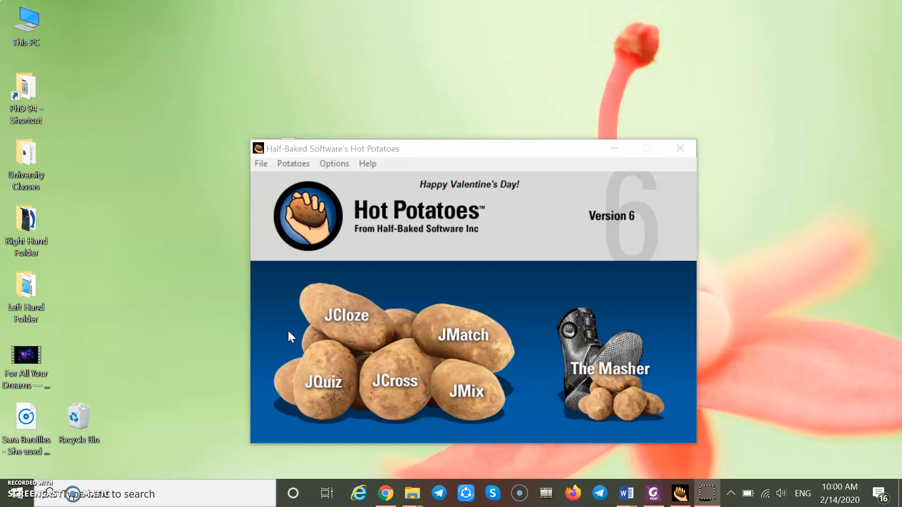
Step: Open The Masher and start adding files, listing the web pages (*.htm, *.html) in the Hot Potatoes Tutorials folder
{"action": "left_click", "coordinate": [308, 353]}
{"action": "left_click", "coordinate": [597, 390]}
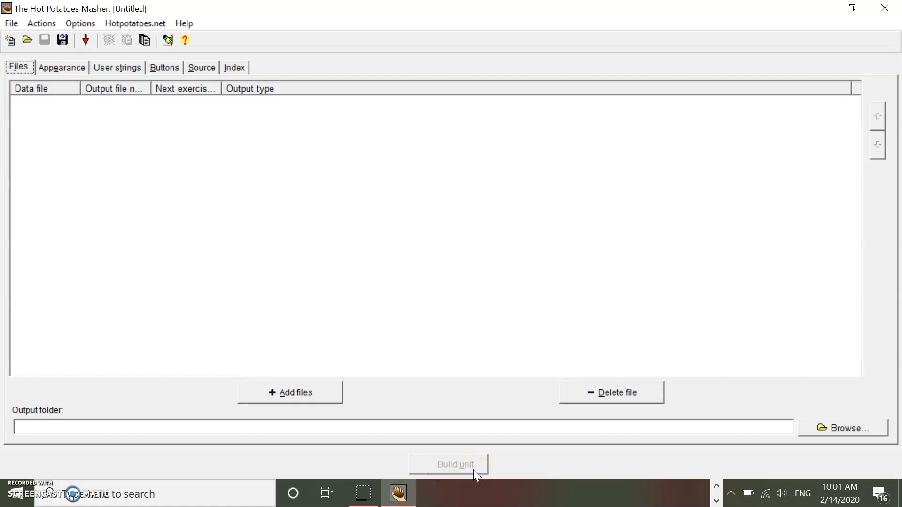
{"action": "left_click", "coordinate": [306, 395]}
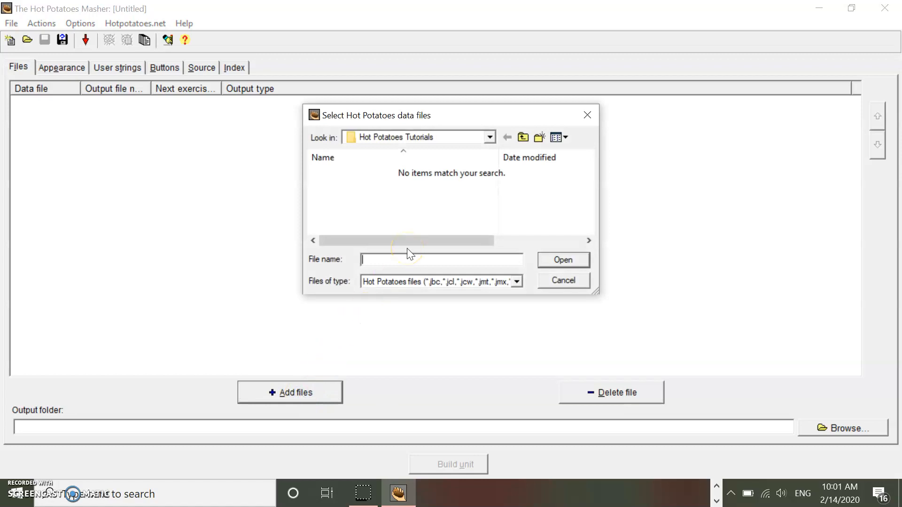
{"action": "left_click", "coordinate": [489, 138]}
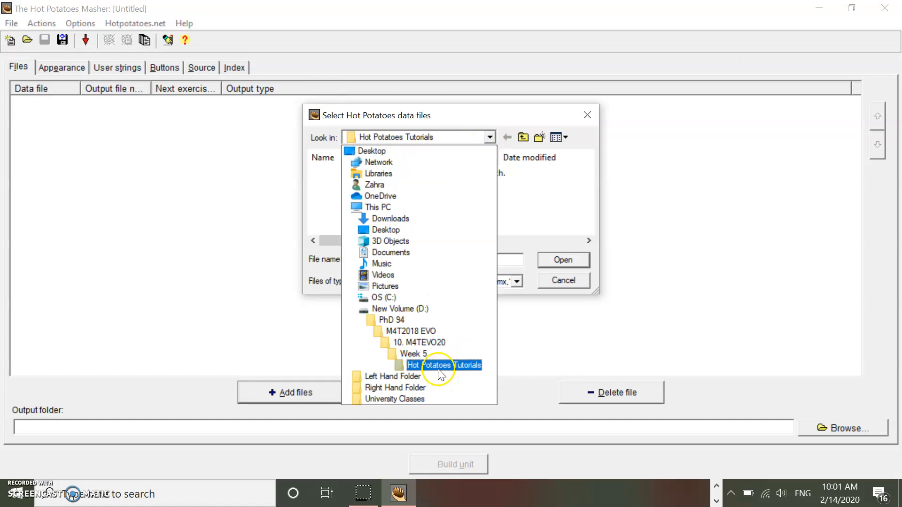
{"action": "left_click", "coordinate": [436, 366]}
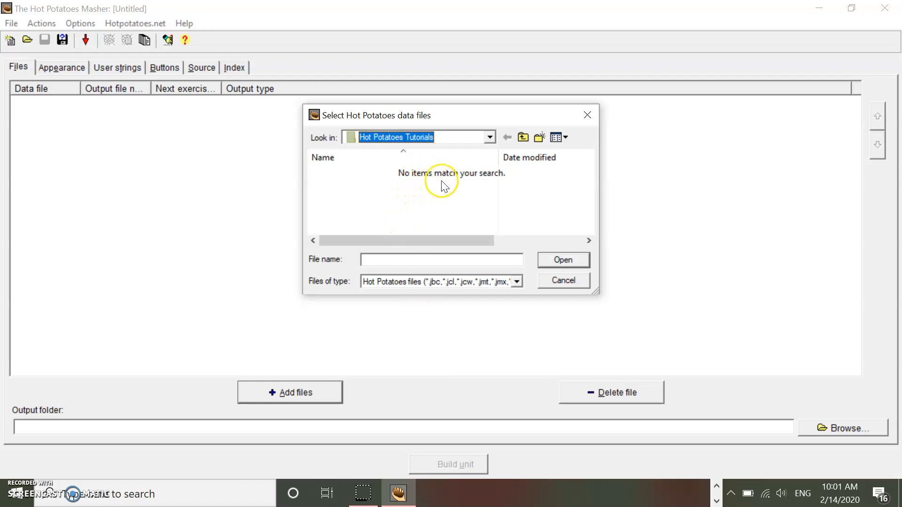
{"action": "left_click", "coordinate": [516, 283]}
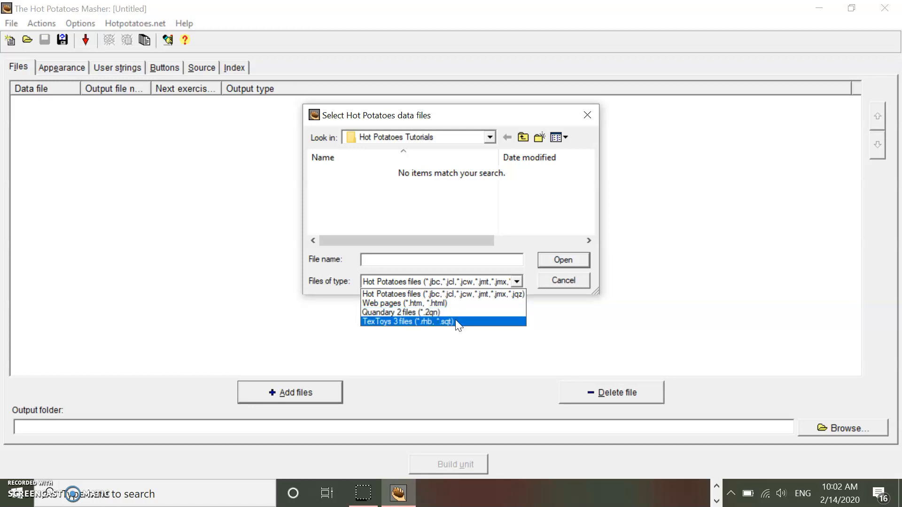
{"action": "left_click", "coordinate": [455, 304]}
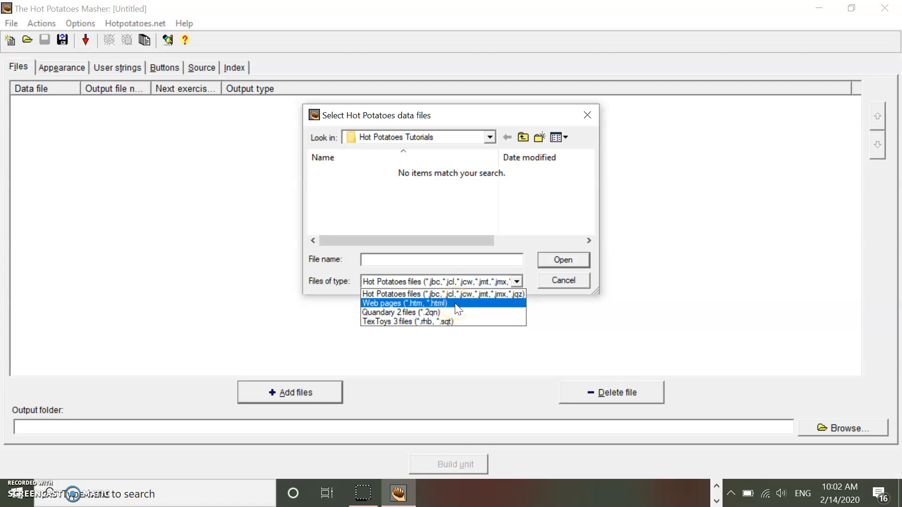
{"action": "left_click", "coordinate": [455, 304]}
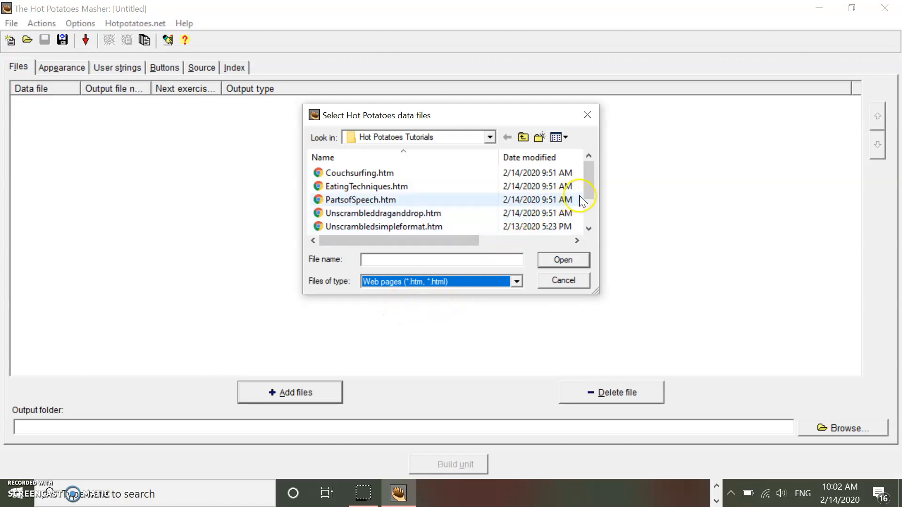
Step: Add Couchsurfing.htm, EatingTechniques.htm, PartsofSpeech.htm, Unscrambleddraganddrop.htm, VocabualrGame.htm and WordRootdraganddrop.htm to the unit, accepting the warnings
{"action": "mouse_move", "coordinate": [590, 190]}
{"action": "left_mouse_down"}
{"action": "mouse_move", "coordinate": [593, 212]}
{"action": "mouse_move", "coordinate": [588, 185]}
{"action": "left_mouse_up"}
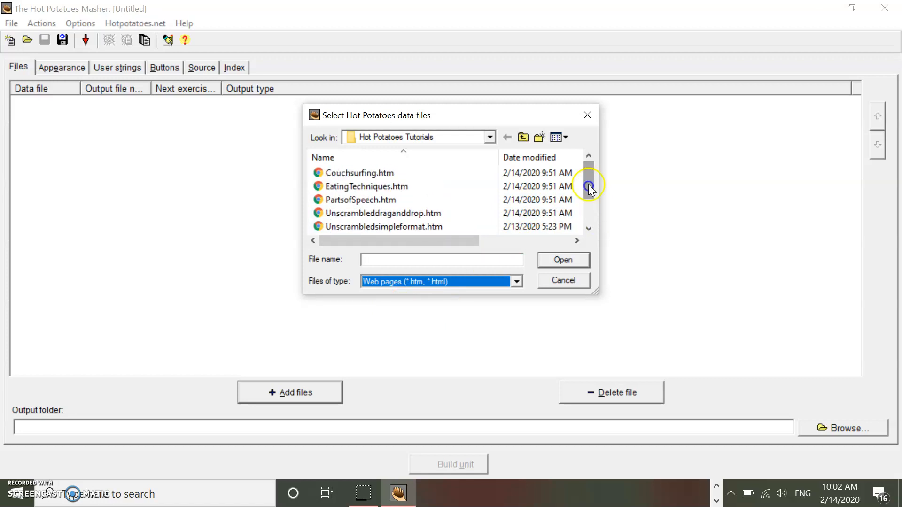
{"action": "left_click", "coordinate": [348, 174]}
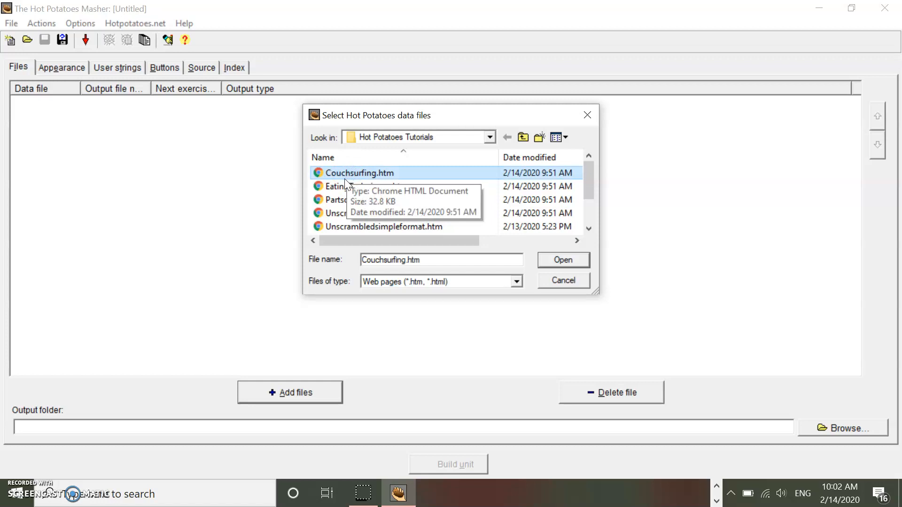
{"action": "left_click", "coordinate": [339, 186], "text": "ctrl"}
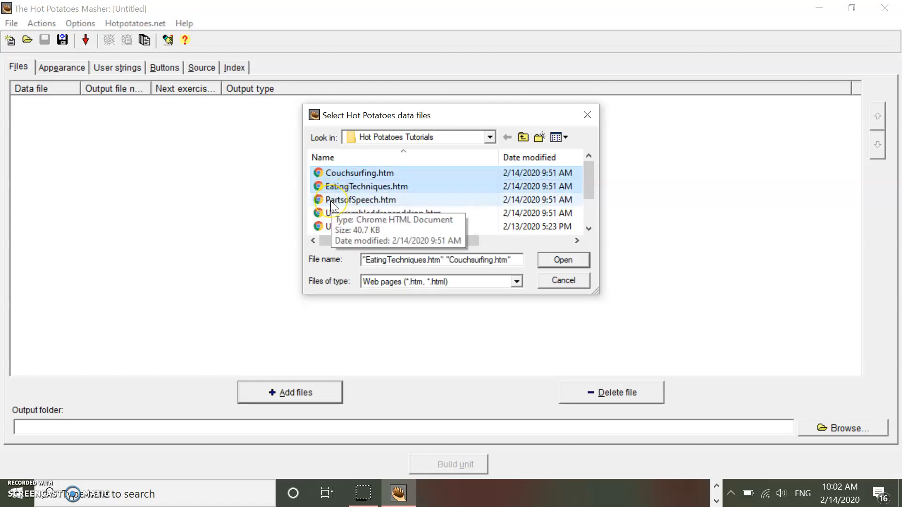
{"action": "left_click", "coordinate": [330, 201], "text": "ctrl"}
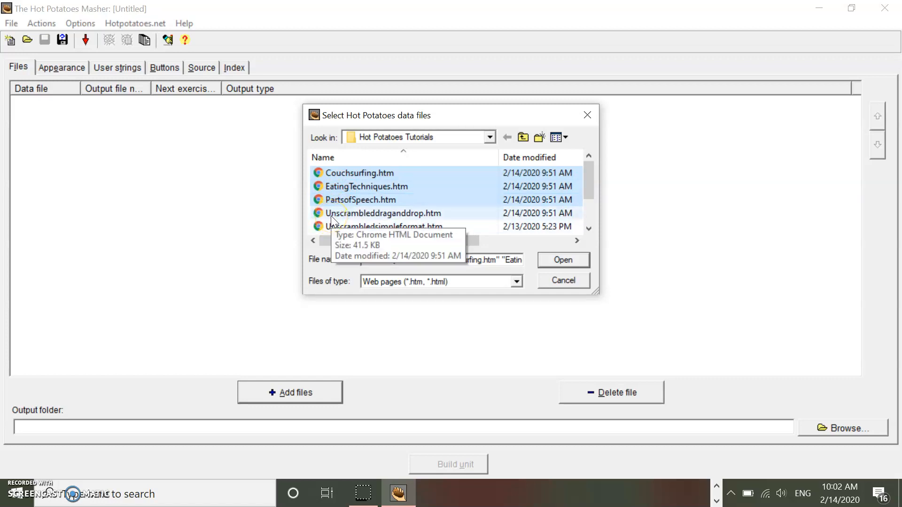
{"action": "left_click", "coordinate": [388, 214], "text": "ctrl"}
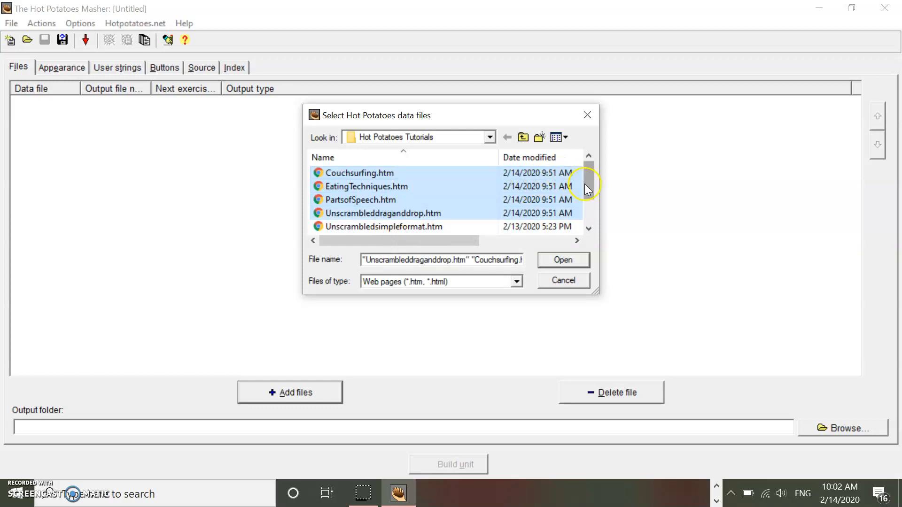
{"action": "left_click_drag", "start_coordinate": [590, 188], "coordinate": [590, 207]}
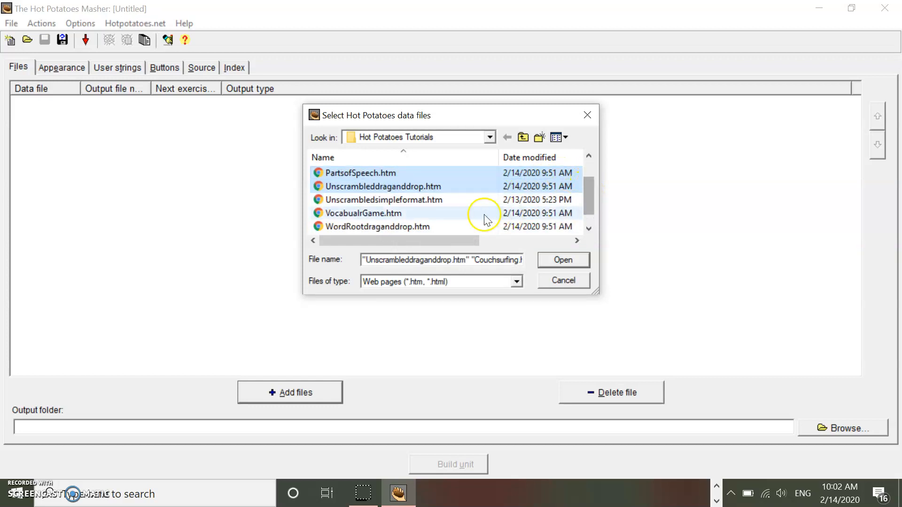
{"action": "left_click", "coordinate": [372, 214], "text": "ctrl"}
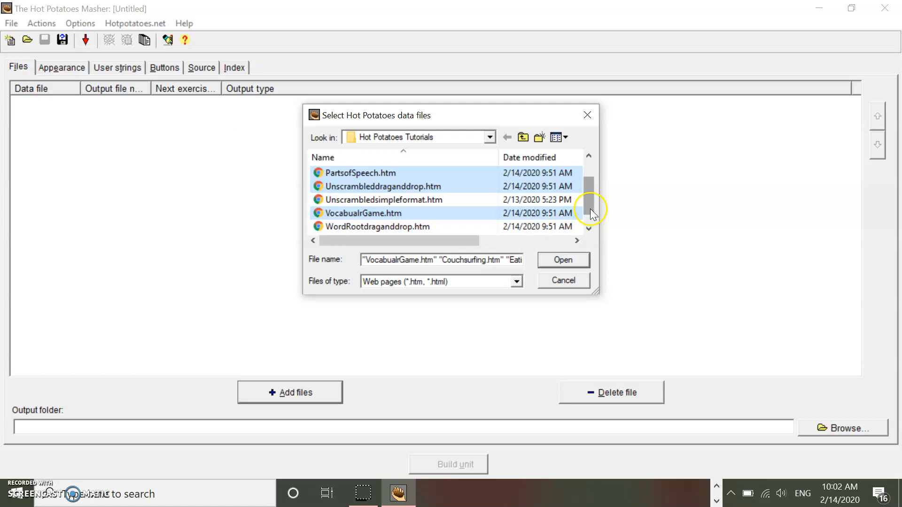
{"action": "left_click_drag", "start_coordinate": [590, 208], "coordinate": [590, 229]}
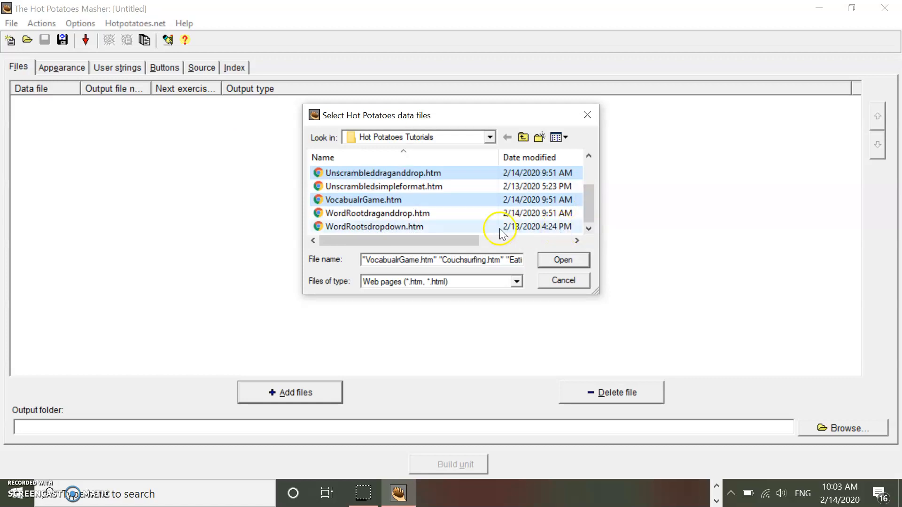
{"action": "left_click", "coordinate": [380, 213], "text": "ctrl"}
{"action": "left_click", "coordinate": [558, 264]}
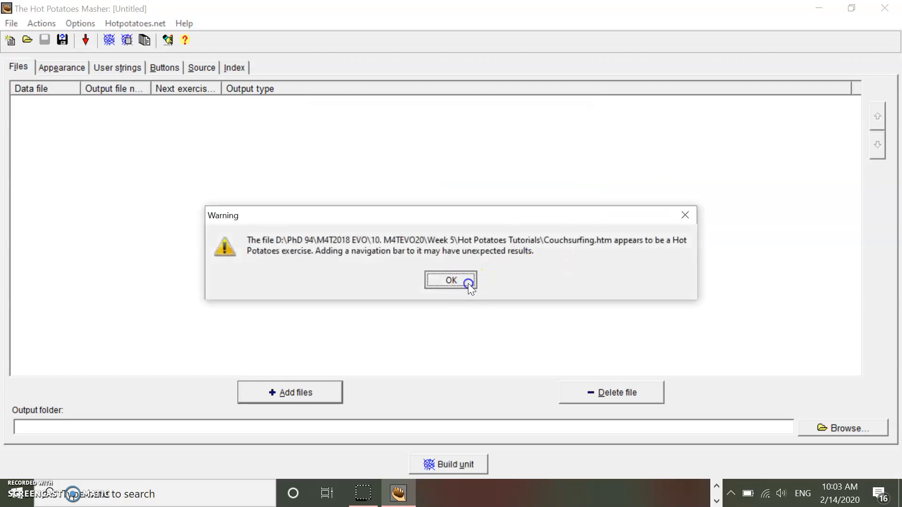
{"action": "left_click", "coordinate": [468, 283]}
{"action": "left_click", "coordinate": [488, 331]}
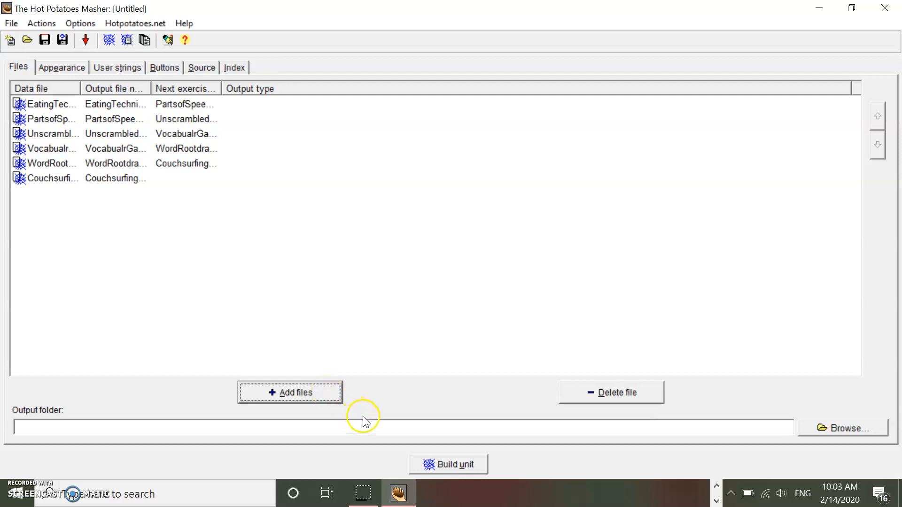
Step: Build the unit and preview its Eating Techniques, Unscramble the scrambled sentence and Couchsurfing exercises from the index page
{"action": "left_click", "coordinate": [444, 466]}
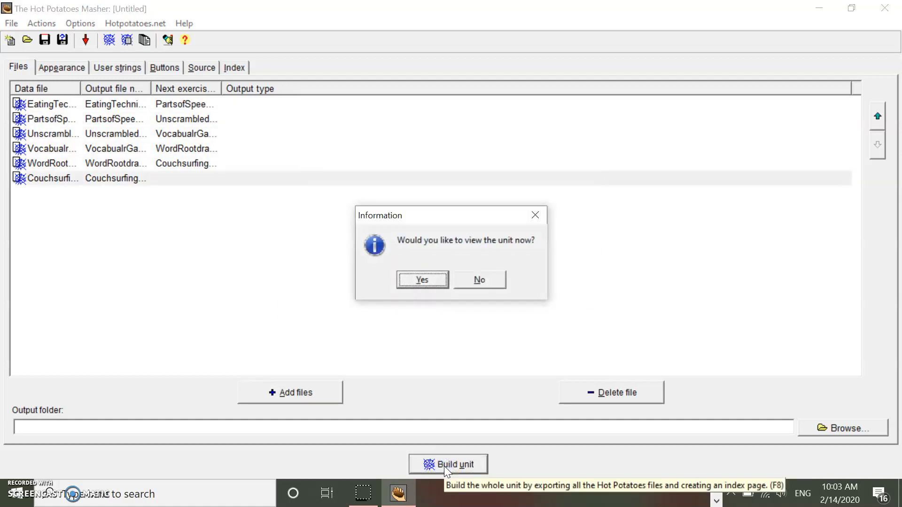
{"action": "left_click", "coordinate": [422, 279]}
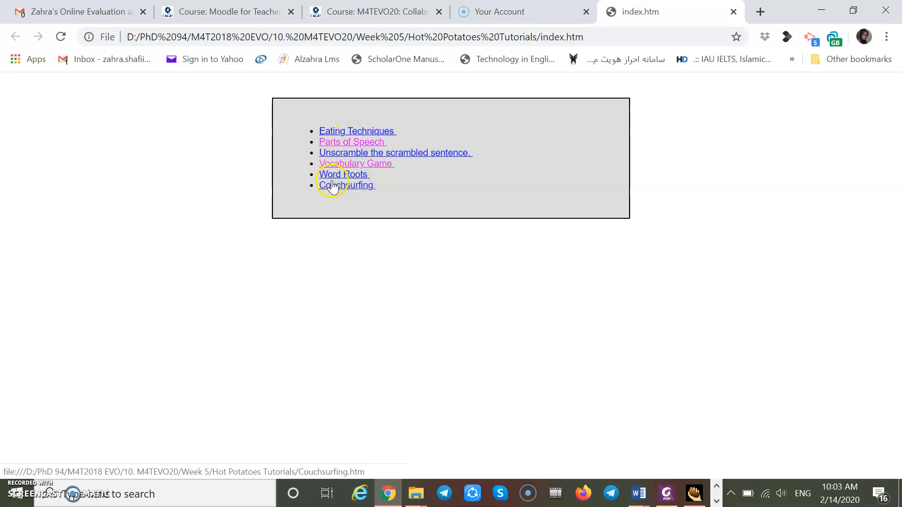
{"action": "left_click", "coordinate": [375, 133]}
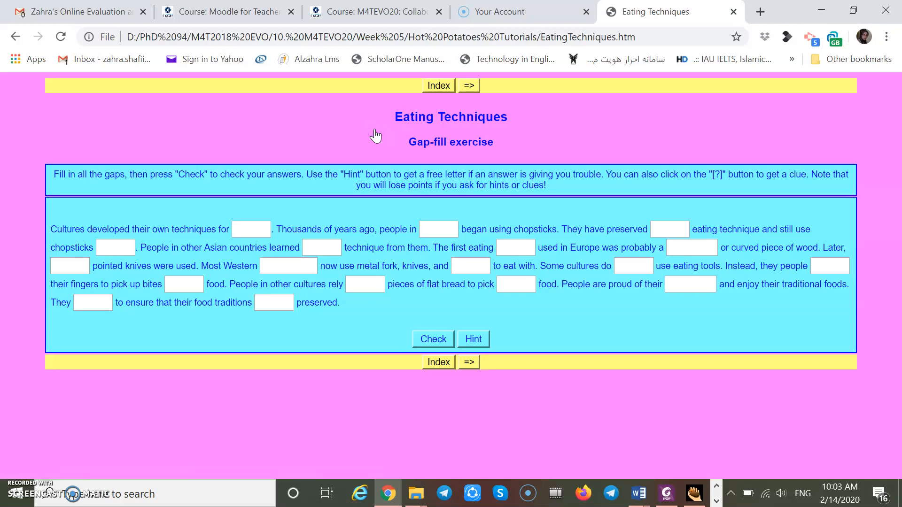
{"action": "left_click", "coordinate": [16, 37]}
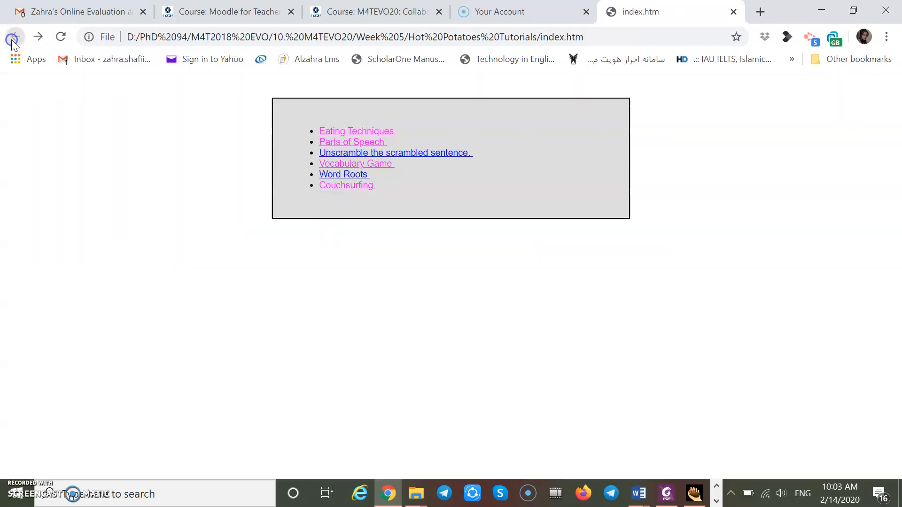
{"action": "left_click", "coordinate": [319, 155]}
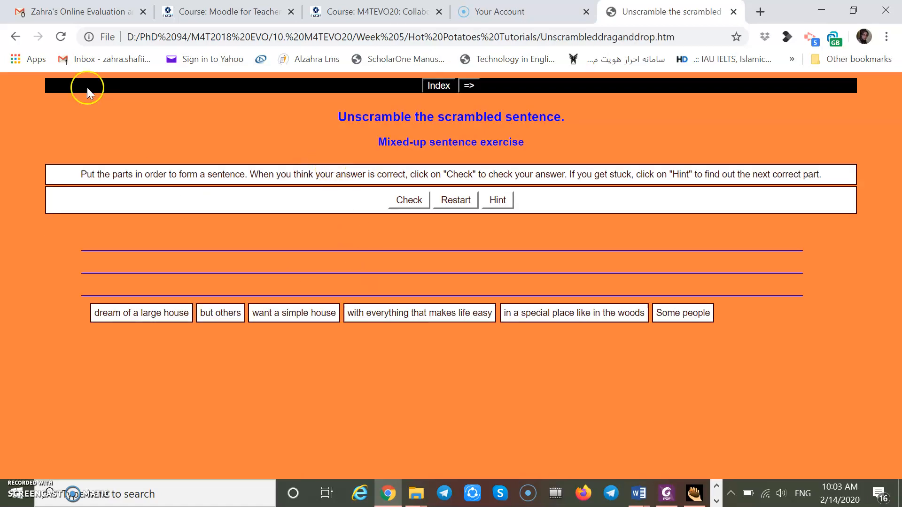
{"action": "left_click", "coordinate": [15, 36]}
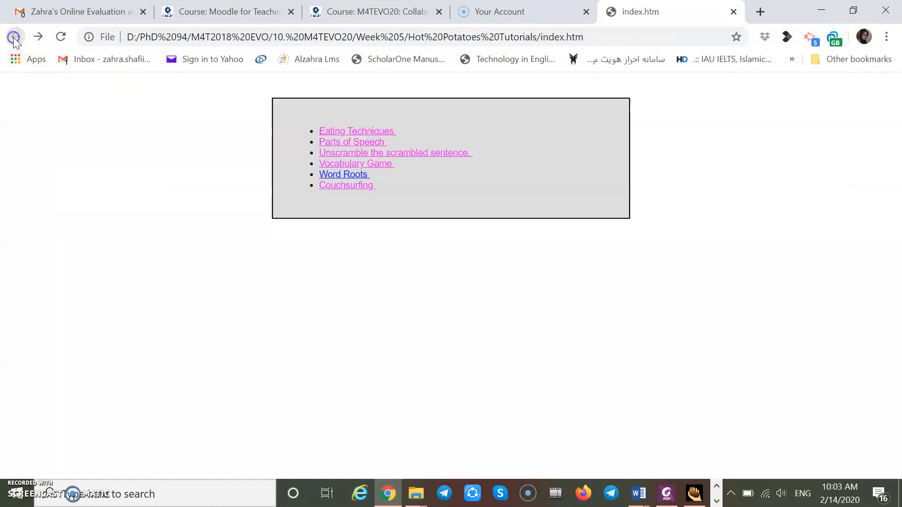
{"action": "left_click", "coordinate": [323, 186]}
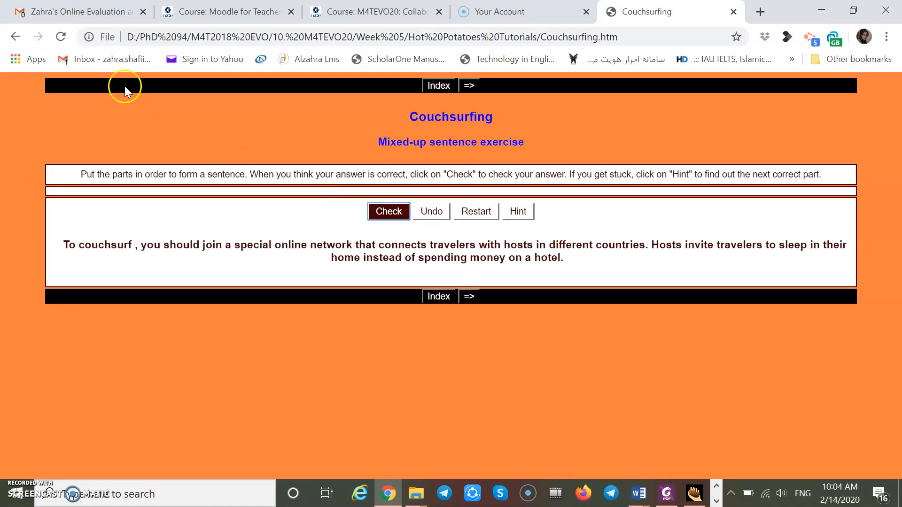
{"action": "left_click", "coordinate": [15, 37]}
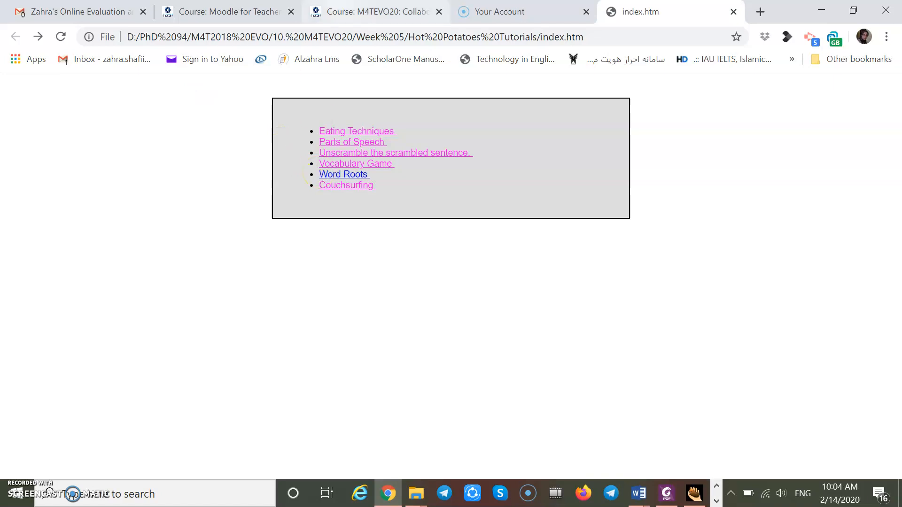
Step: Switch to the M4TEVO20 Moodle course and open the form for a new HotPot activity in Section 4: The Masher
{"action": "left_click", "coordinate": [354, 13]}
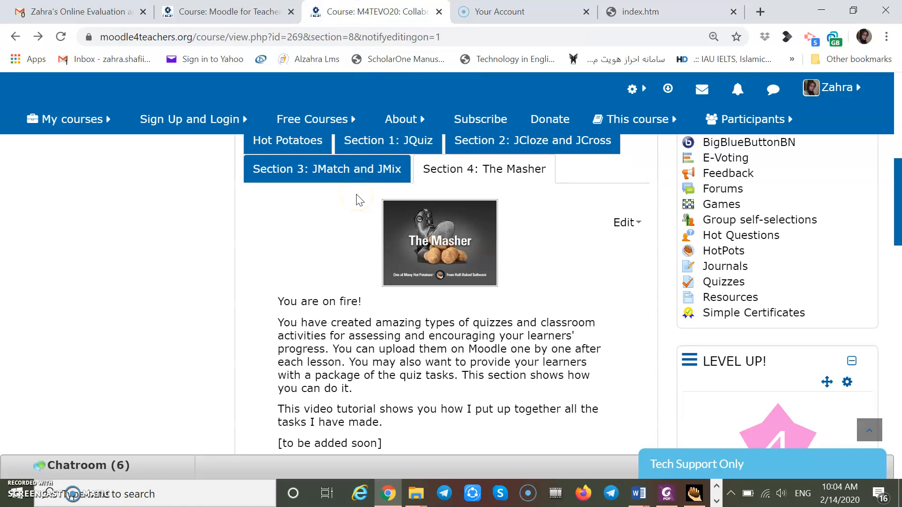
{"action": "scroll", "coordinate": [323, 206], "scroll_direction": "up", "scroll_amount": 4}
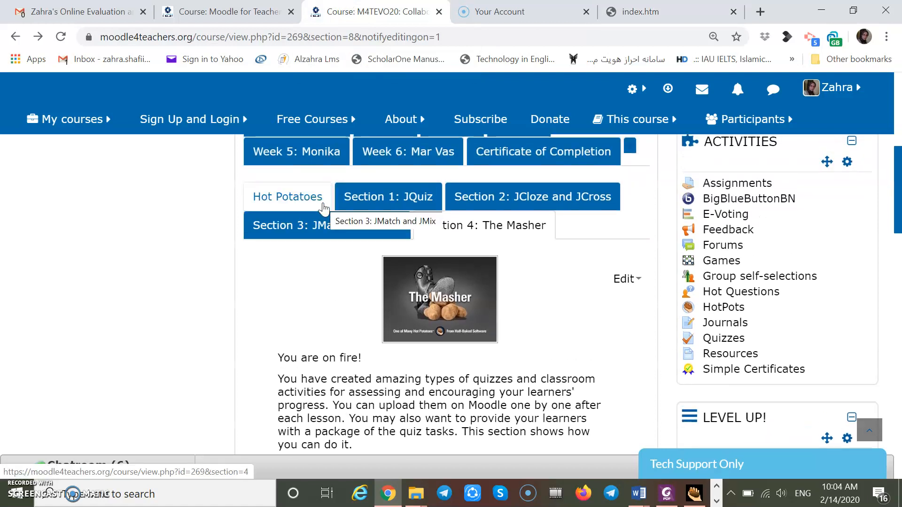
{"action": "scroll", "coordinate": [323, 207], "scroll_direction": "up", "scroll_amount": 3}
{"action": "scroll", "coordinate": [323, 207], "scroll_direction": "down", "scroll_amount": 4}
{"action": "scroll", "coordinate": [323, 206], "scroll_direction": "down", "scroll_amount": 9}
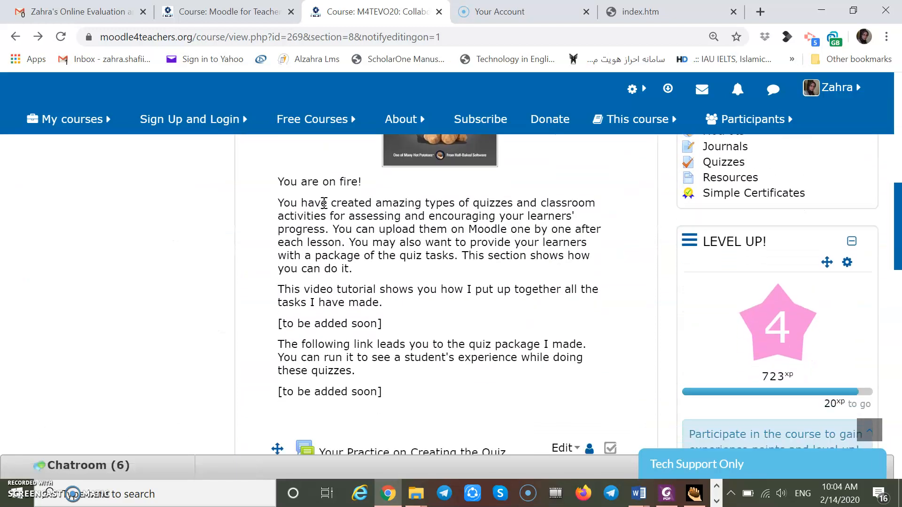
{"action": "scroll", "coordinate": [324, 203], "scroll_direction": "down", "scroll_amount": 5}
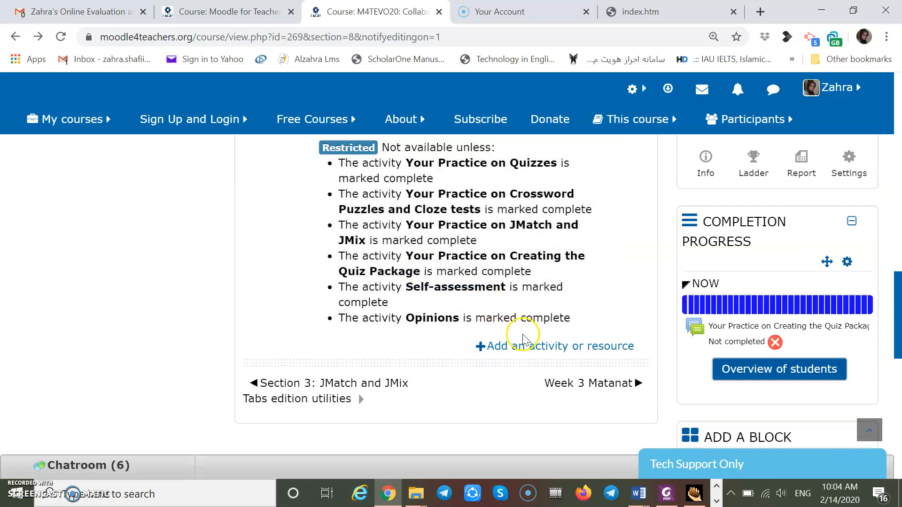
{"action": "left_click", "coordinate": [518, 347]}
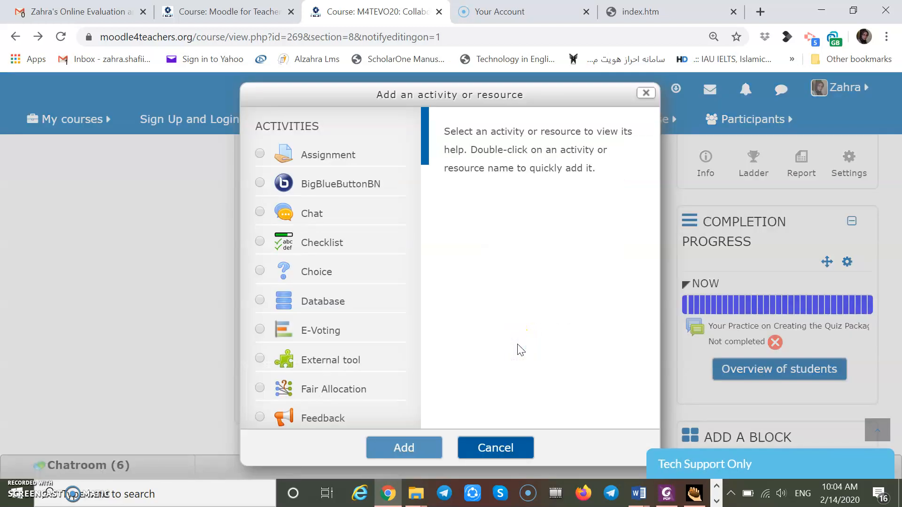
{"action": "left_click_drag", "start_coordinate": [426, 167], "coordinate": [424, 212]}
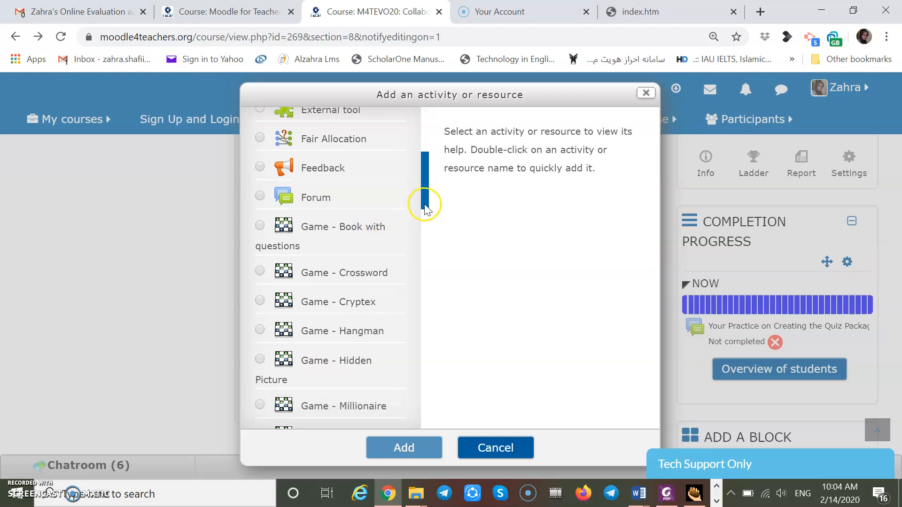
{"action": "left_click_drag", "start_coordinate": [425, 207], "coordinate": [424, 281]}
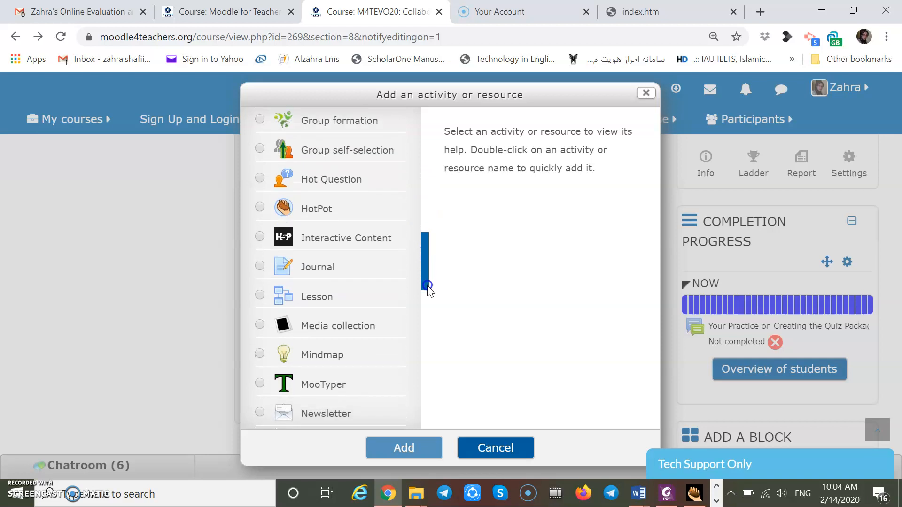
{"action": "left_click", "coordinate": [333, 213]}
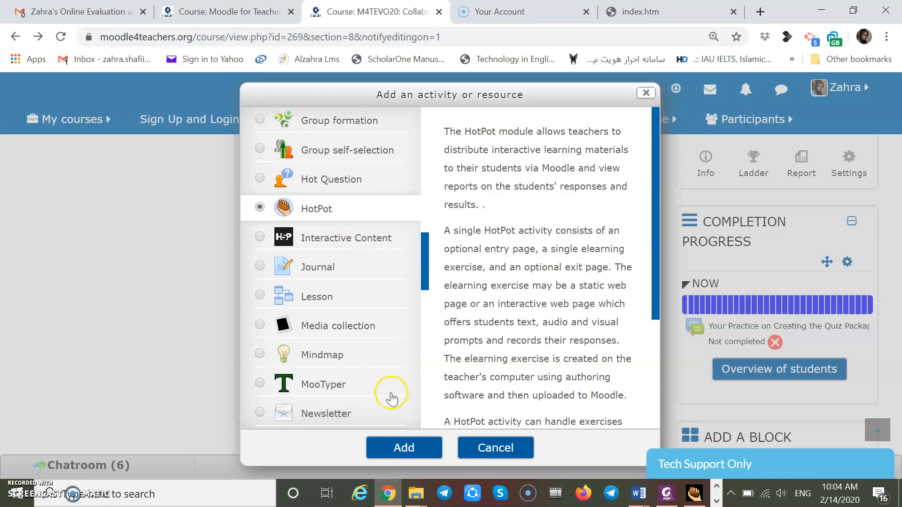
{"action": "left_click", "coordinate": [397, 442]}
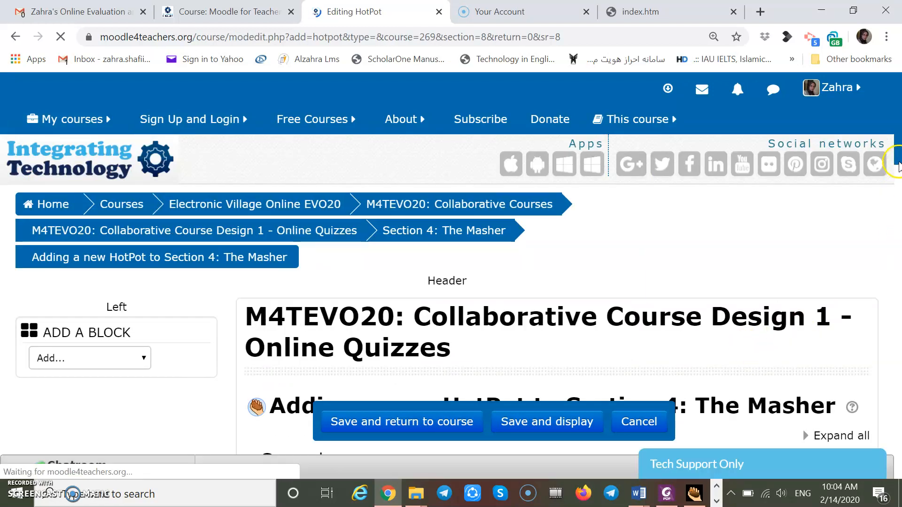
{"action": "scroll", "coordinate": [507, 216], "scroll_direction": "down", "scroll_amount": 6}
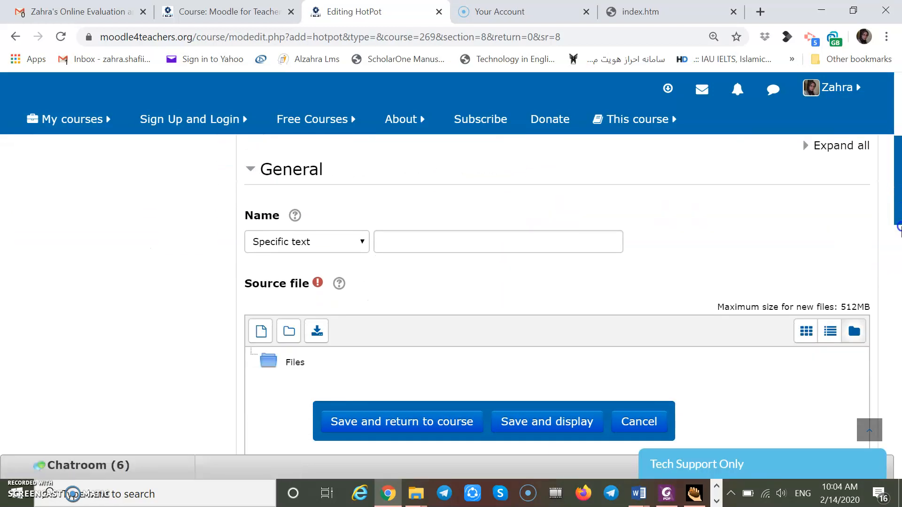
Step: Name the HotPot activity Weekly Quiz, upload index.htm from the Hot Potatoes Tutorials folder as its source file, and save back to the course
{"action": "left_click", "coordinate": [424, 244]}
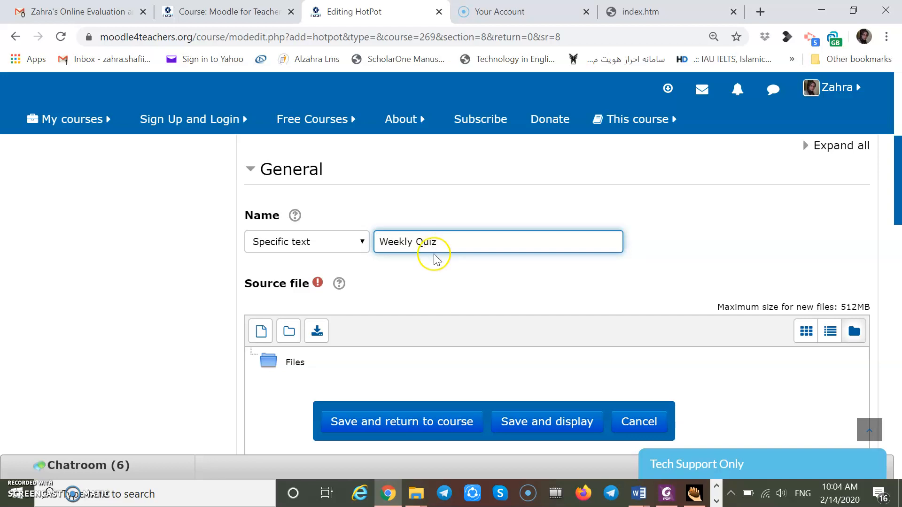
{"action": "mouse_move", "coordinate": [898, 175]}
{"action": "left_mouse_down"}
{"action": "mouse_move", "coordinate": [898, 201]}
{"action": "mouse_move", "coordinate": [899, 188]}
{"action": "left_mouse_up"}
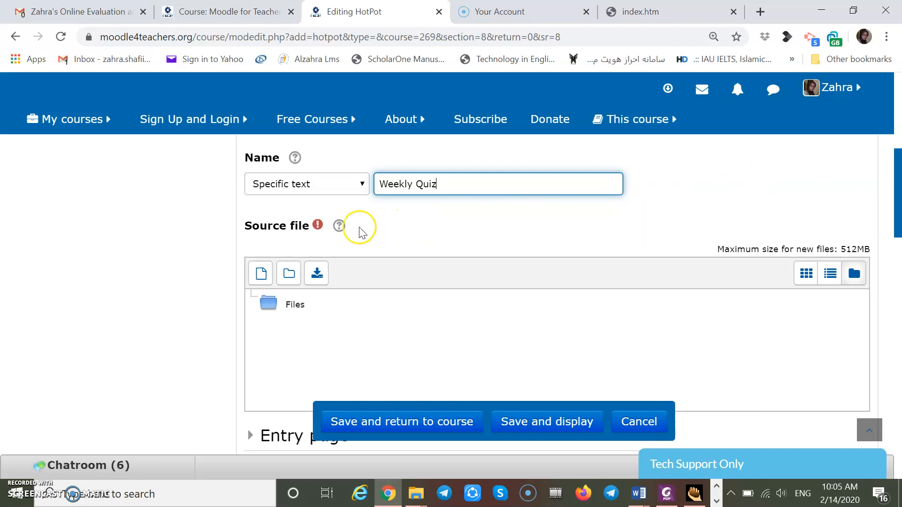
{"action": "left_click", "coordinate": [262, 274]}
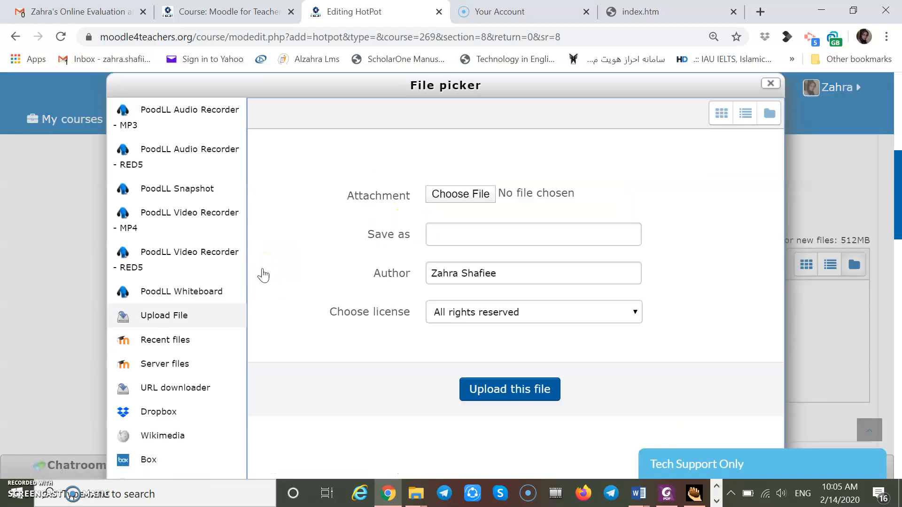
{"action": "left_click", "coordinate": [465, 195]}
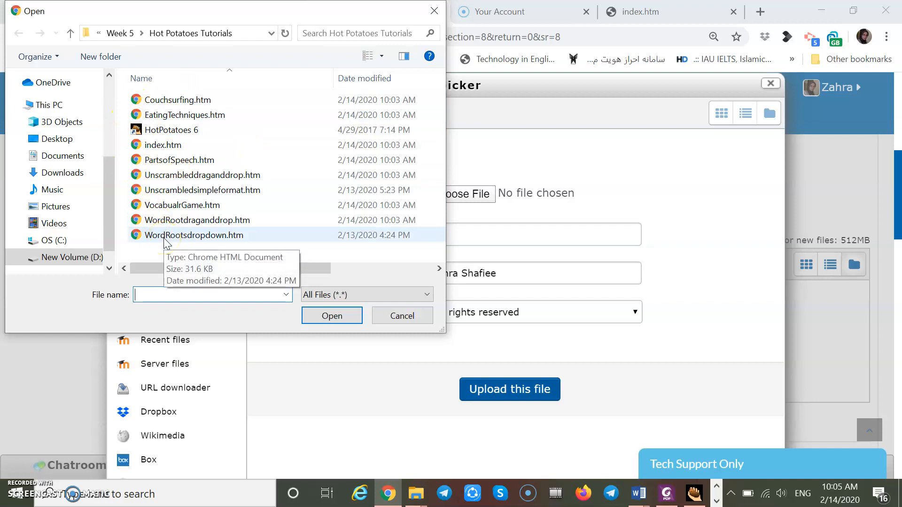
{"action": "left_click", "coordinate": [162, 148]}
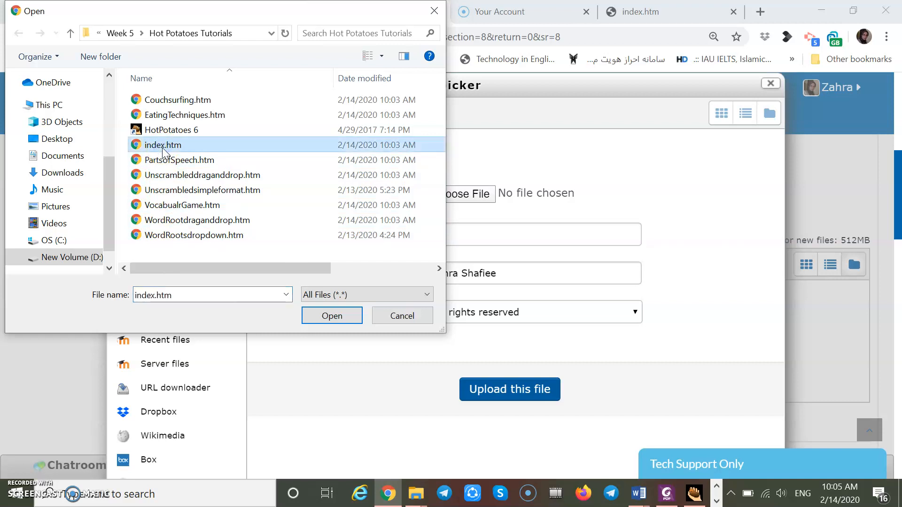
{"action": "left_click", "coordinate": [326, 322]}
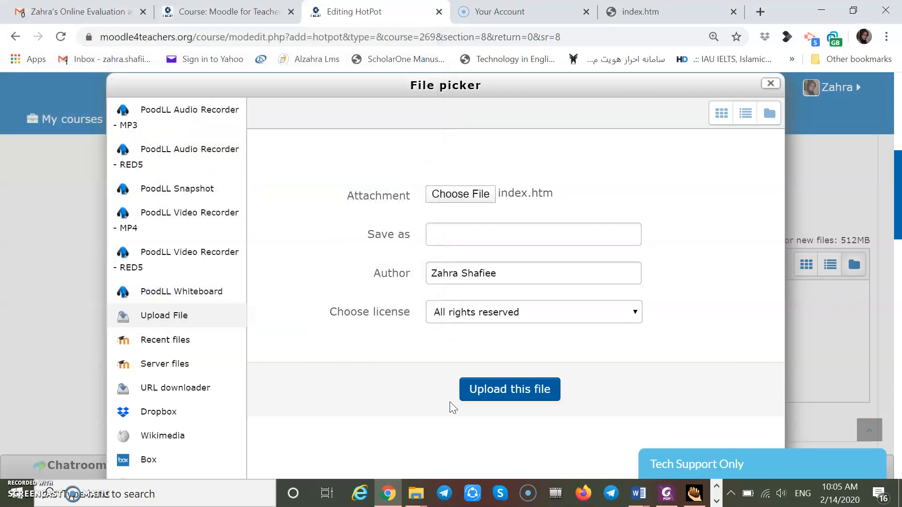
{"action": "left_click", "coordinate": [491, 394]}
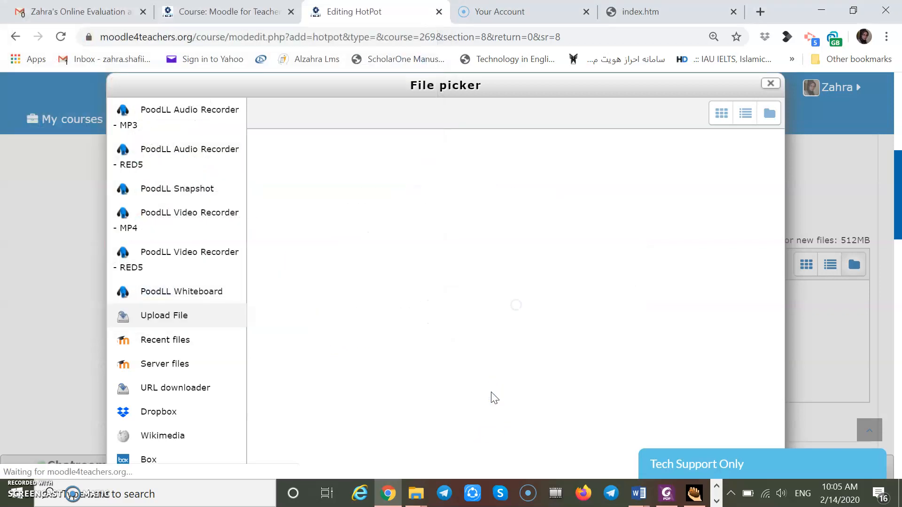
{"action": "left_click", "coordinate": [454, 379]}
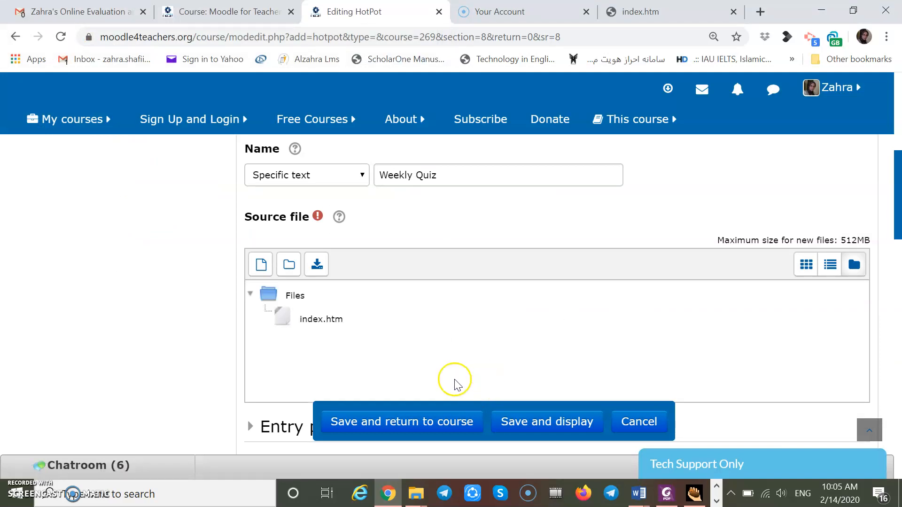
{"action": "left_click", "coordinate": [368, 423]}
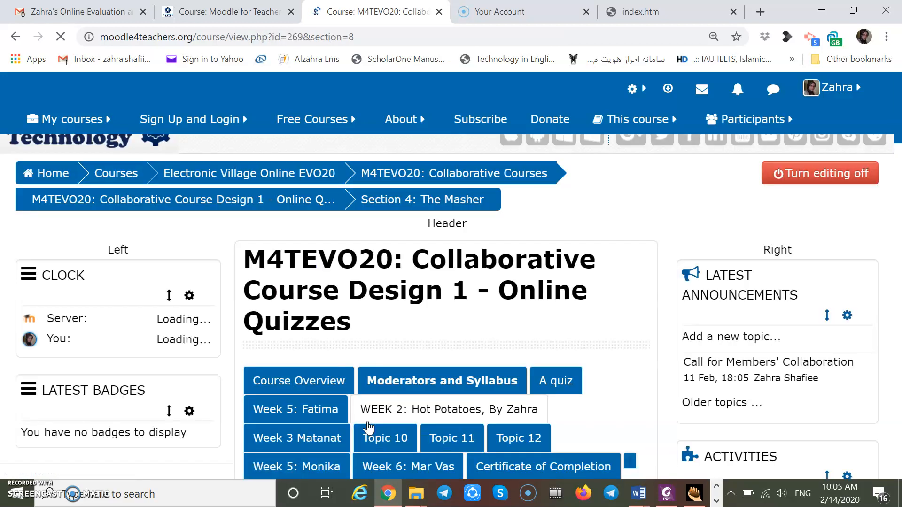
Step: Move the Weekly Quiz activity to the start of the Section 4 activity list, above Your Practice on Creating the Quiz Package
{"action": "scroll", "coordinate": [368, 425], "scroll_direction": "down", "scroll_amount": 10}
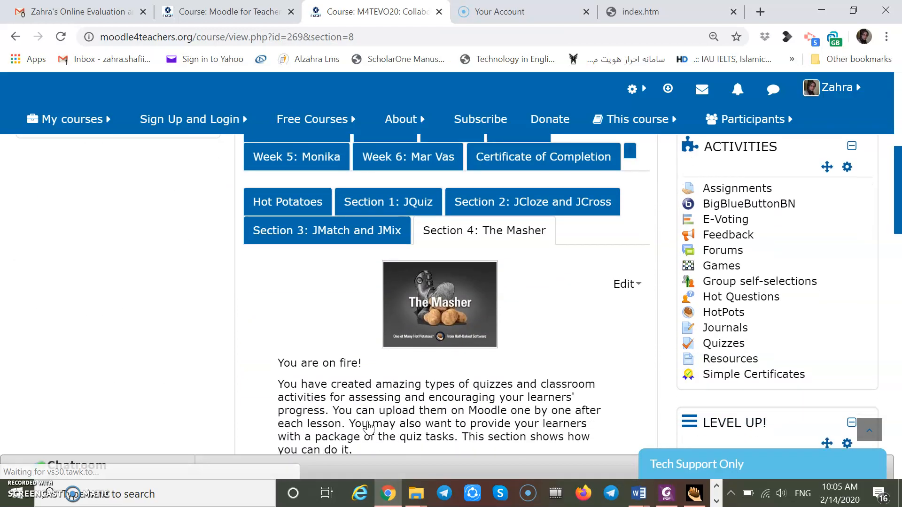
{"action": "scroll", "coordinate": [368, 425], "scroll_direction": "down", "scroll_amount": 5}
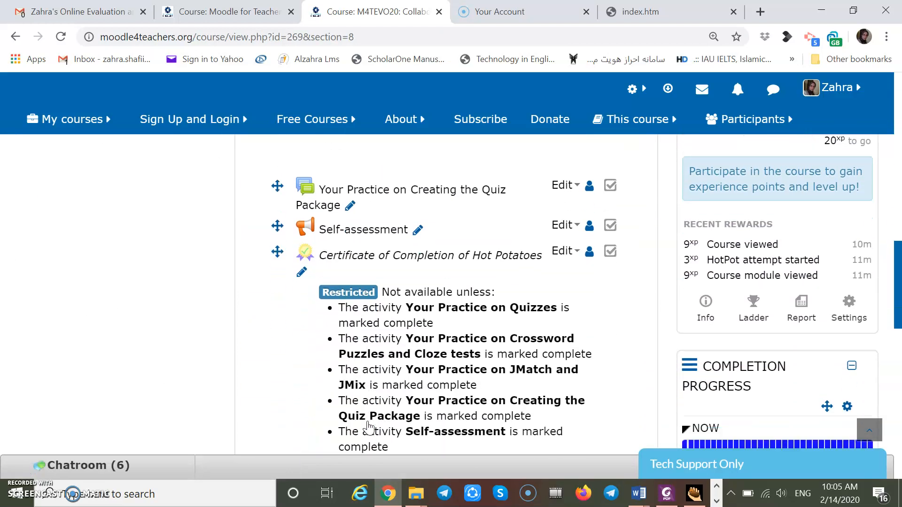
{"action": "scroll", "coordinate": [368, 425], "scroll_direction": "down", "scroll_amount": 2}
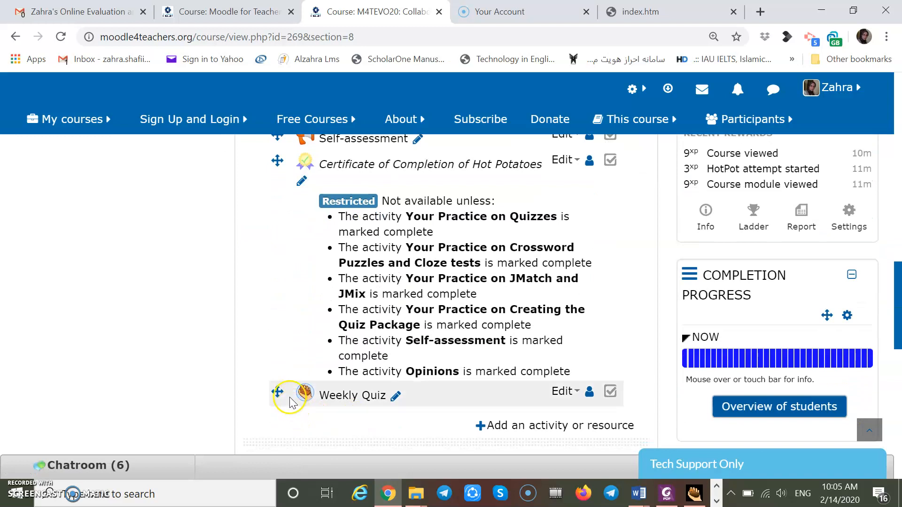
{"action": "left_click_drag", "start_coordinate": [279, 390], "coordinate": [308, 136]}
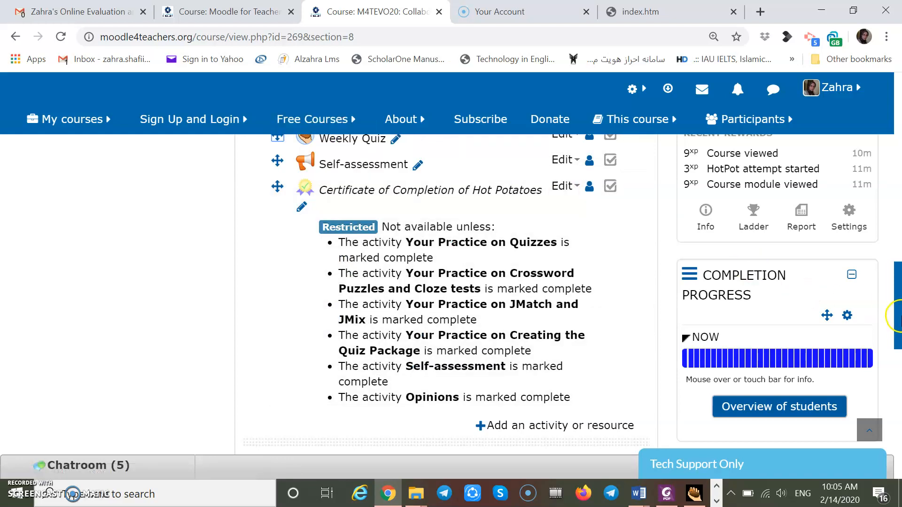
{"action": "left_click_drag", "start_coordinate": [898, 320], "coordinate": [899, 292]}
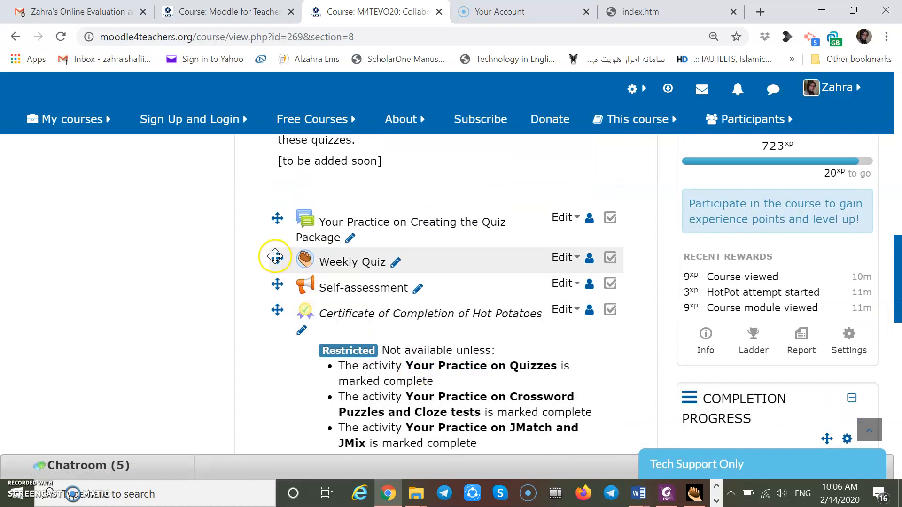
{"action": "left_click_drag", "start_coordinate": [277, 255], "coordinate": [298, 188]}
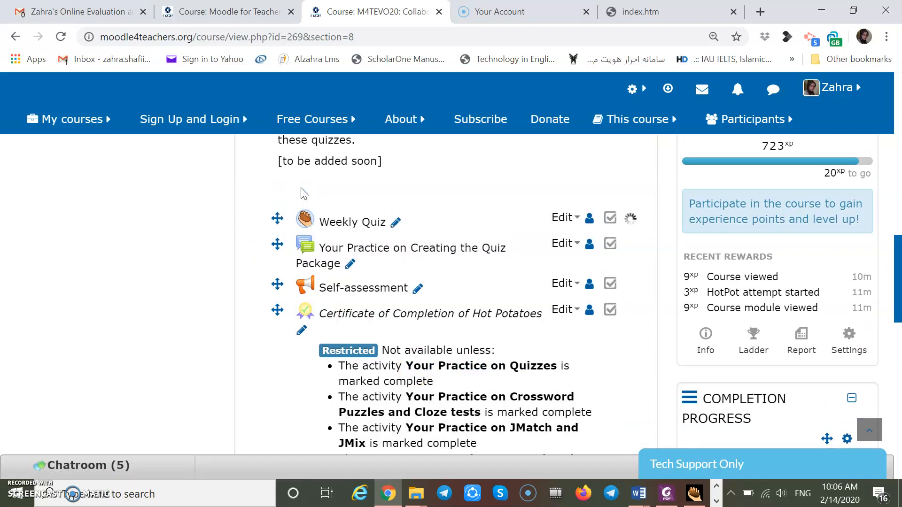
Step: Open Weekly Quiz and compare its exercise list with the local index.htm page, opening the local Parts of Speech exercise
{"action": "left_click", "coordinate": [346, 229]}
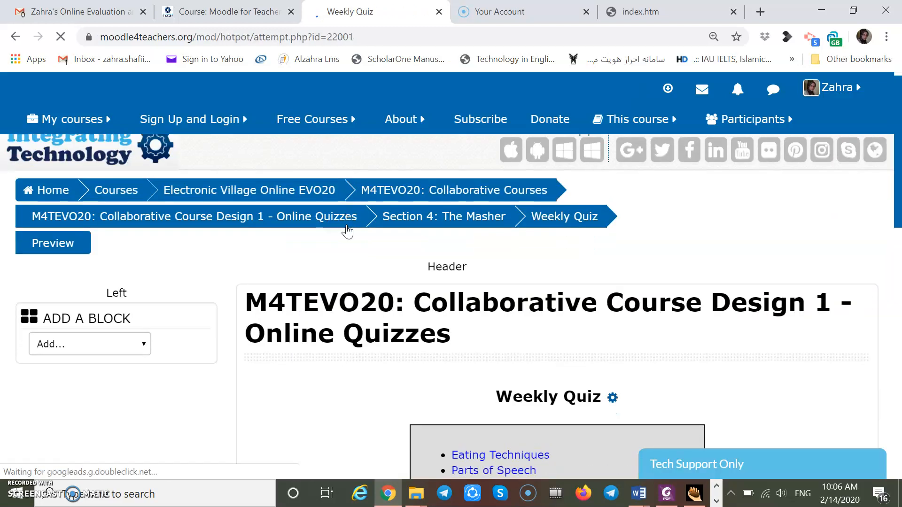
{"action": "scroll", "coordinate": [347, 231], "scroll_direction": "down", "scroll_amount": 4}
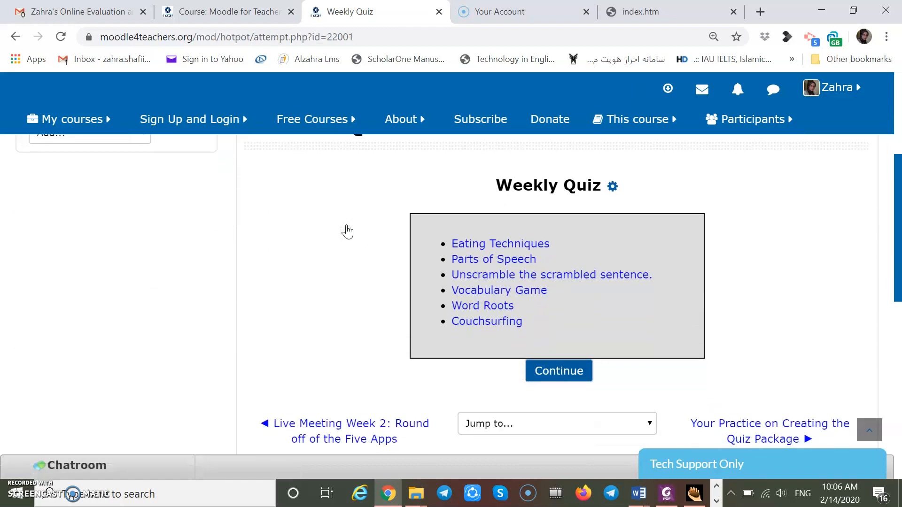
{"action": "left_click", "coordinate": [639, 13]}
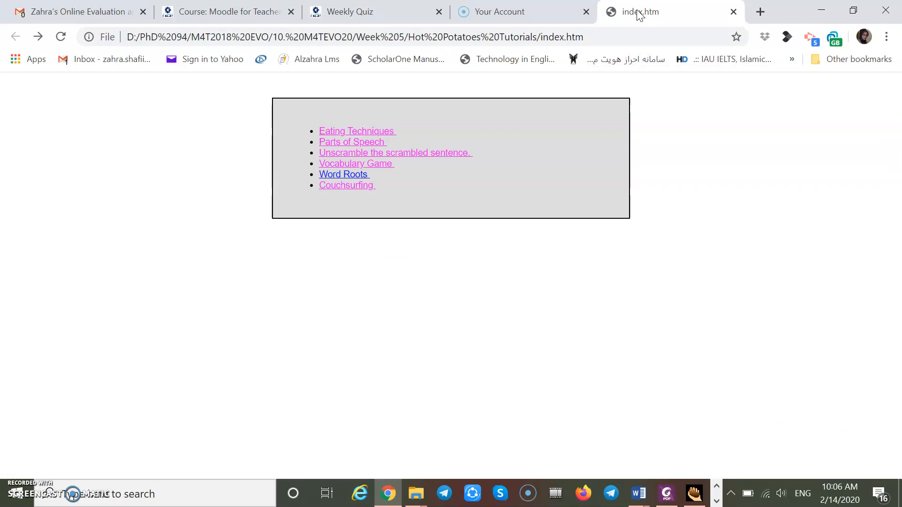
{"action": "left_click", "coordinate": [374, 14]}
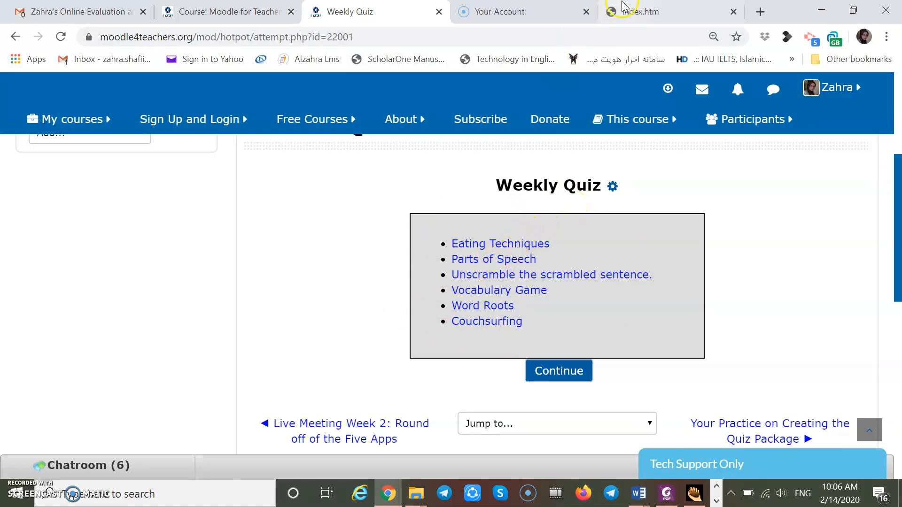
{"action": "left_click", "coordinate": [644, 11]}
{"action": "left_click", "coordinate": [339, 142]}
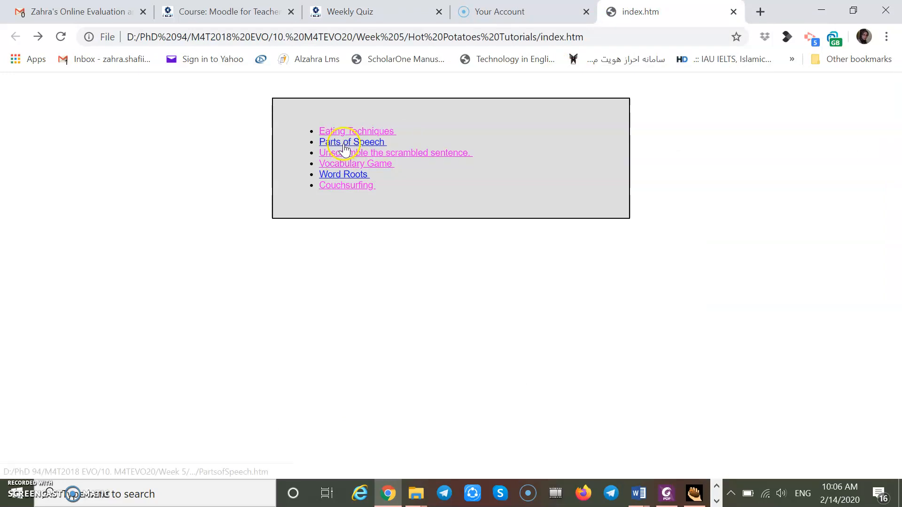
{"action": "left_click", "coordinate": [384, 13]}
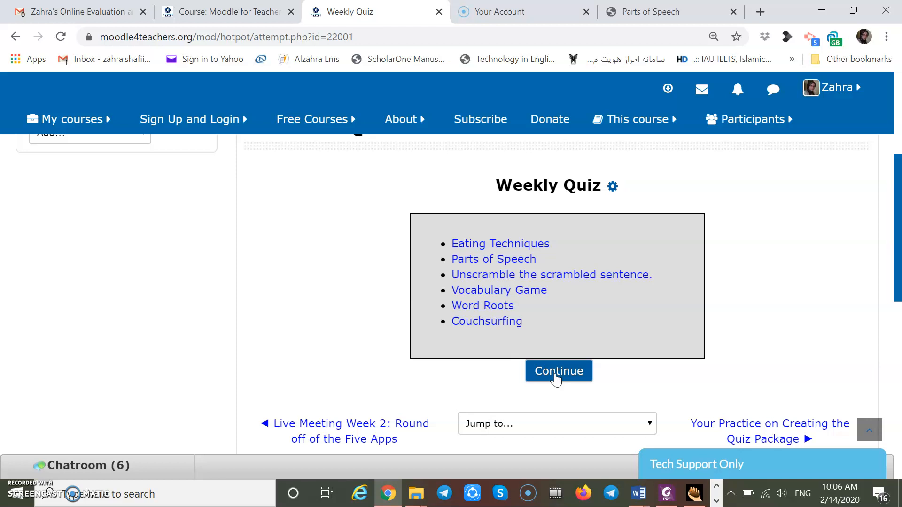
Step: Return from Weekly Quiz to the activity list of Section 4: The Masher and dismiss the level-up notice
{"action": "left_click", "coordinate": [254, 13]}
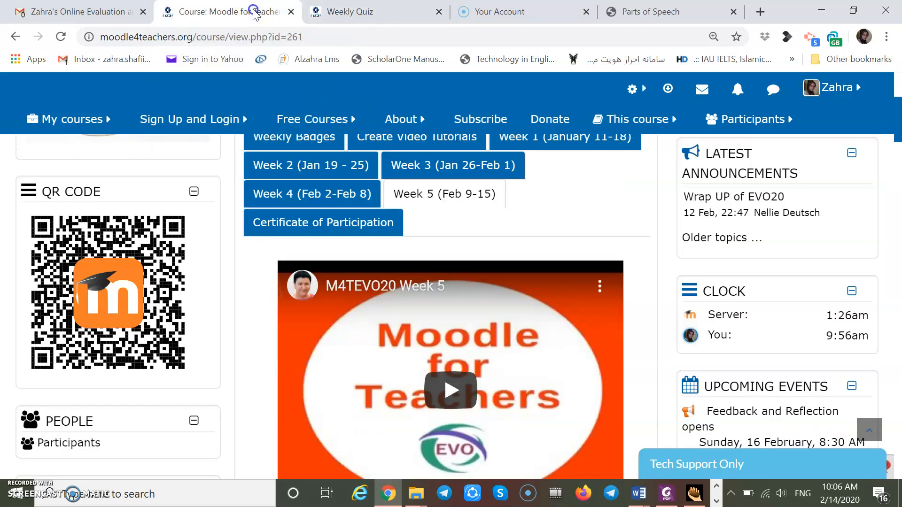
{"action": "left_click", "coordinate": [346, 13]}
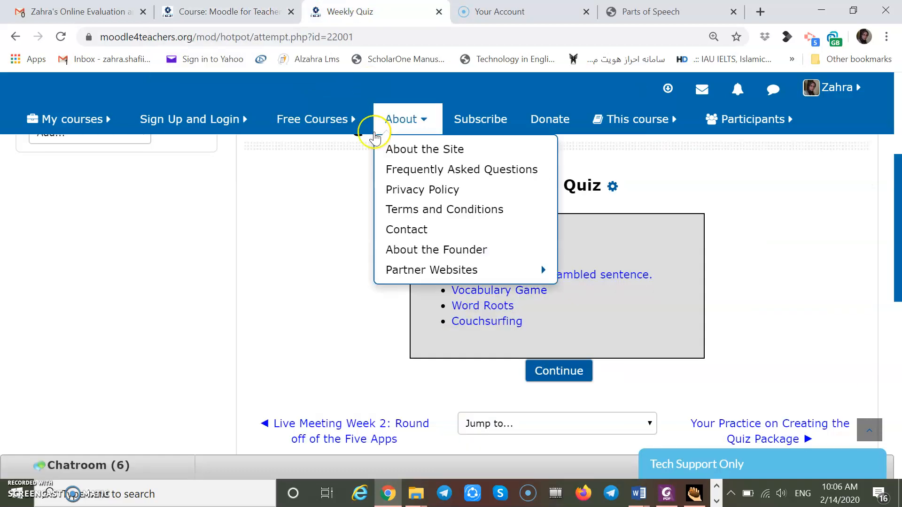
{"action": "left_click", "coordinate": [16, 37]}
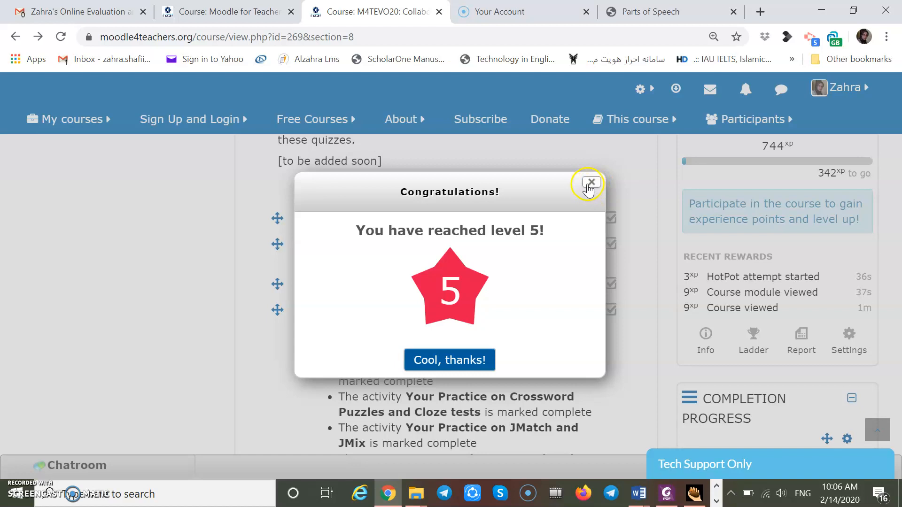
{"action": "left_click", "coordinate": [590, 182]}
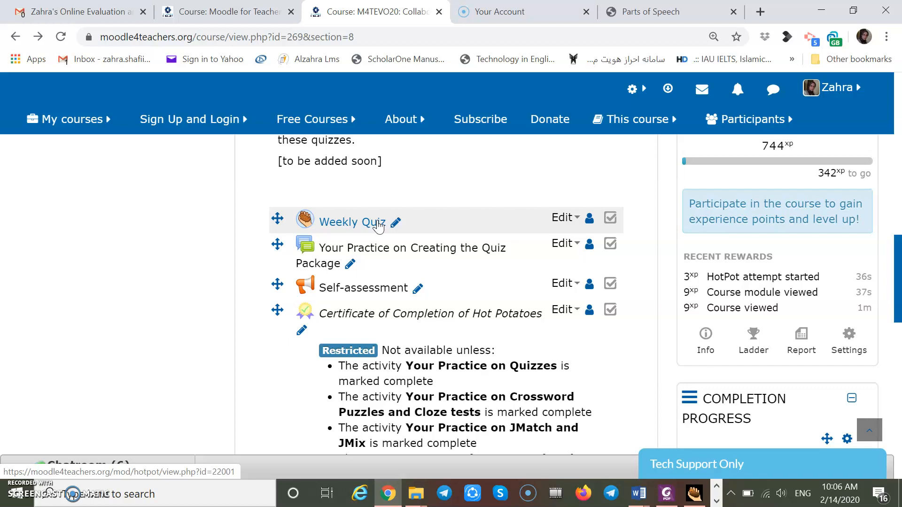
{"action": "left_click", "coordinate": [370, 251]}
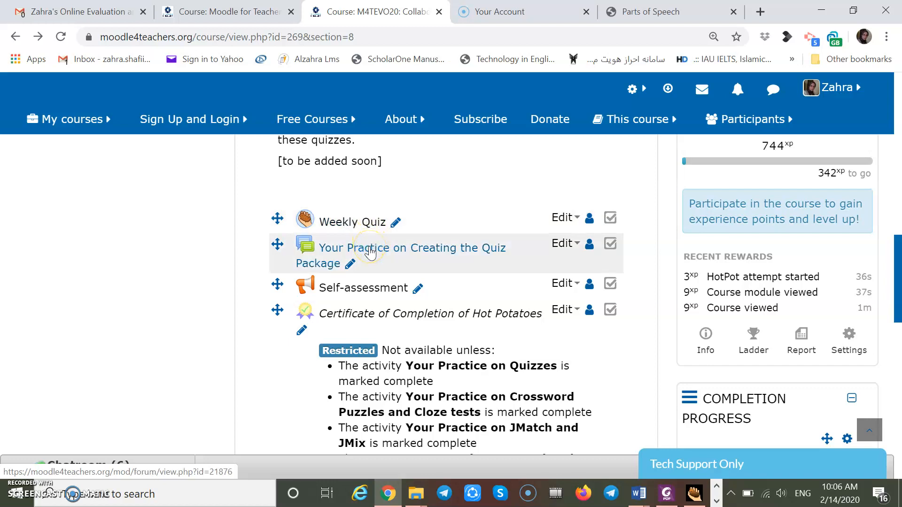